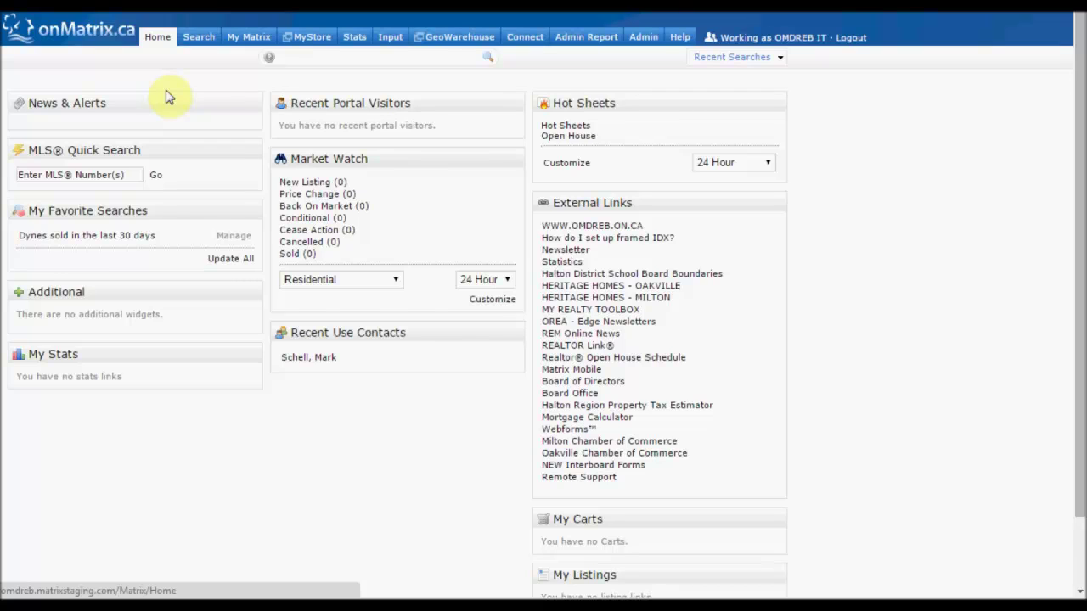
# Go from My Matrix > Settings to the My Information page
pyautogui.moveTo(267, 48)
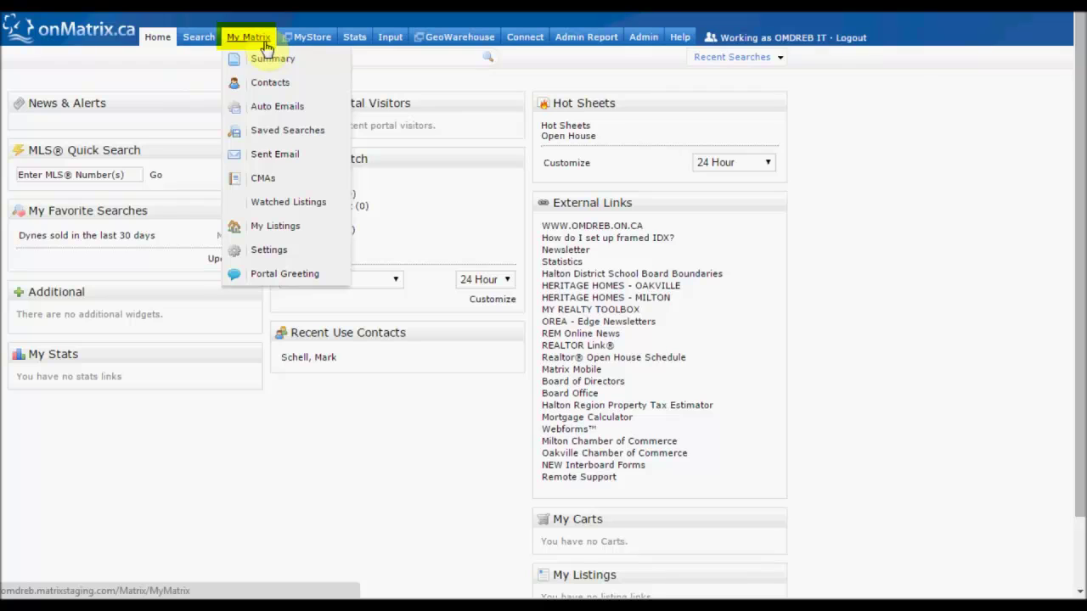
pyautogui.click(264, 253)
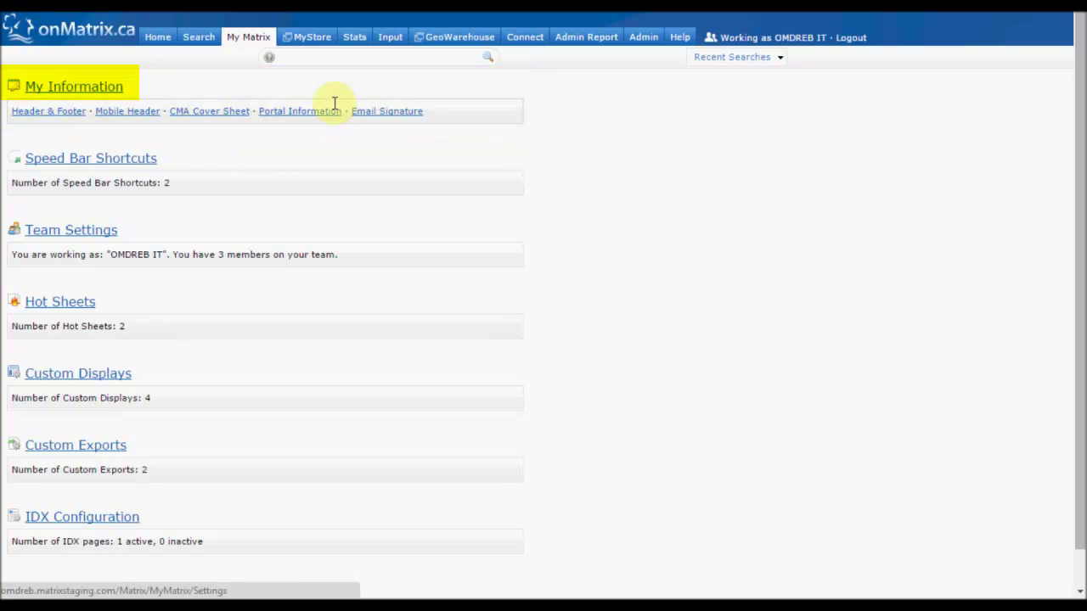
pyautogui.click(104, 89)
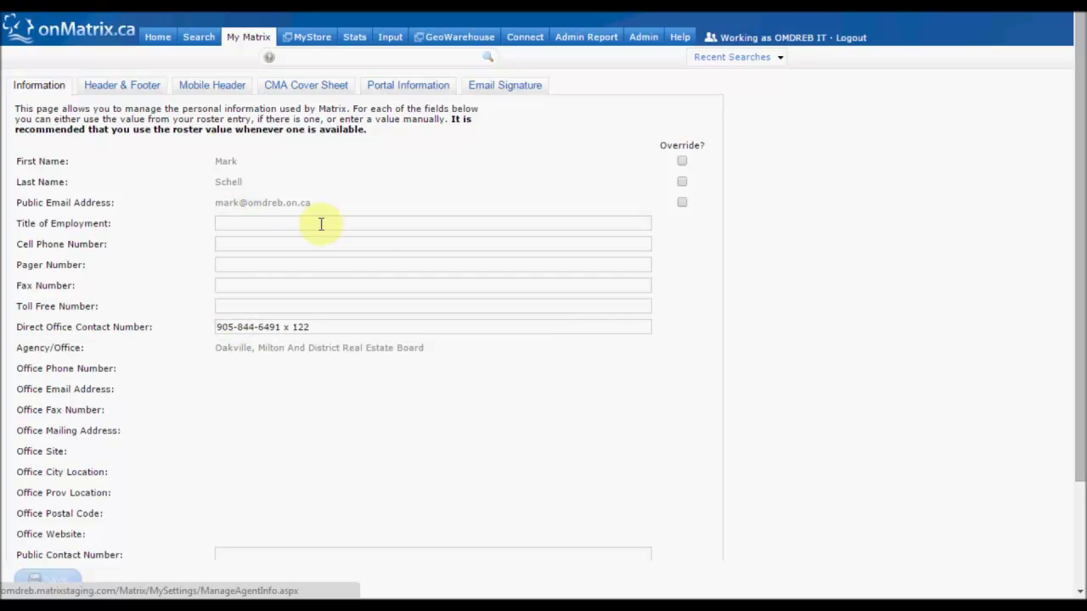
# Set Title of Employment to 'it/martrix support', enter the cell phone number, and save
pyautogui.click(352, 226)
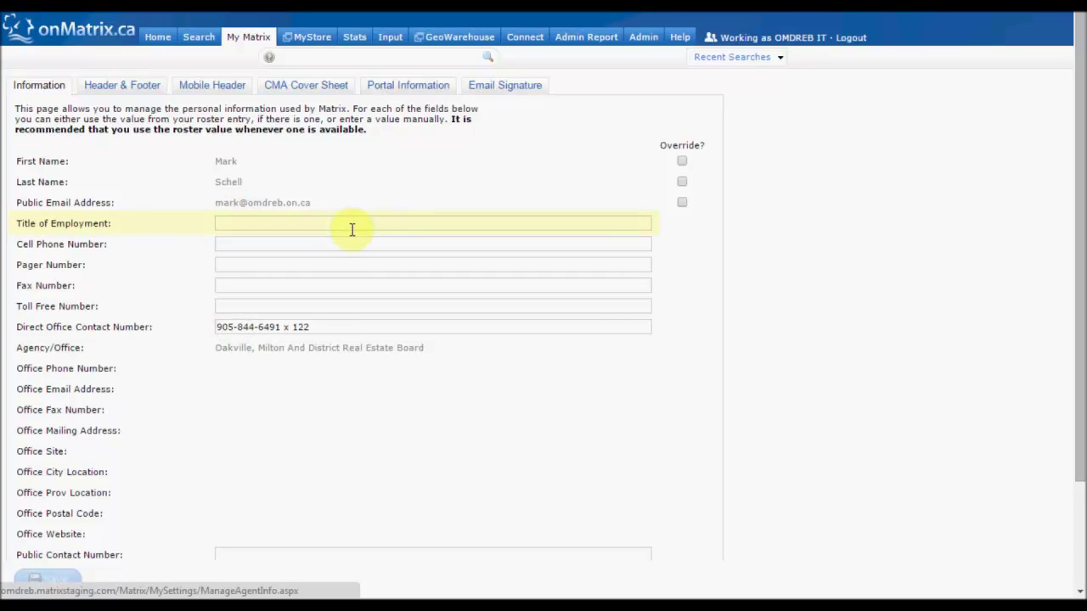
pyautogui.click(261, 225)
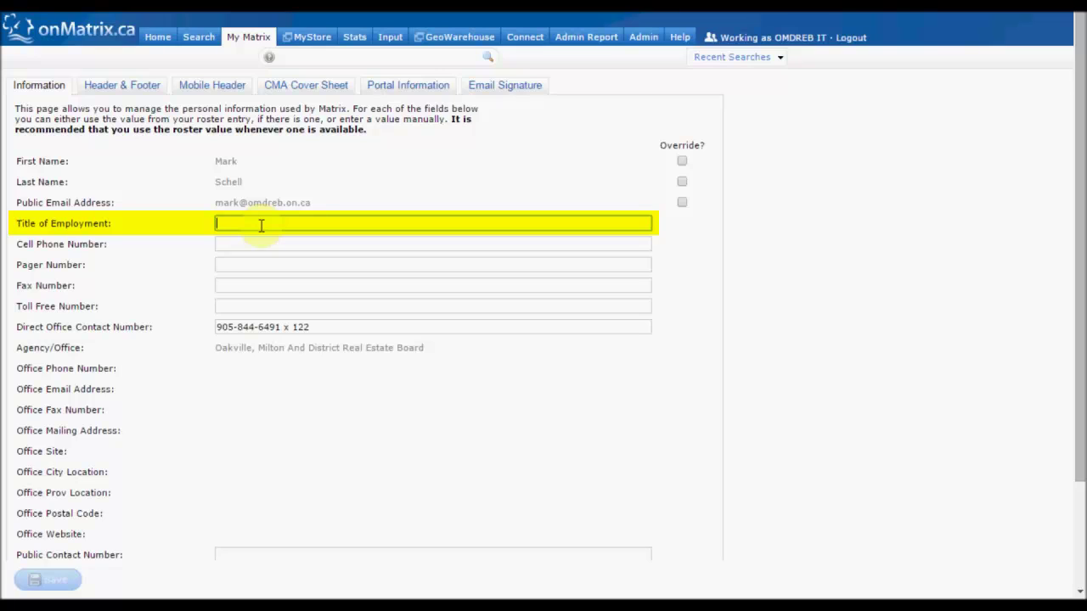
pyautogui.write('it/mar')
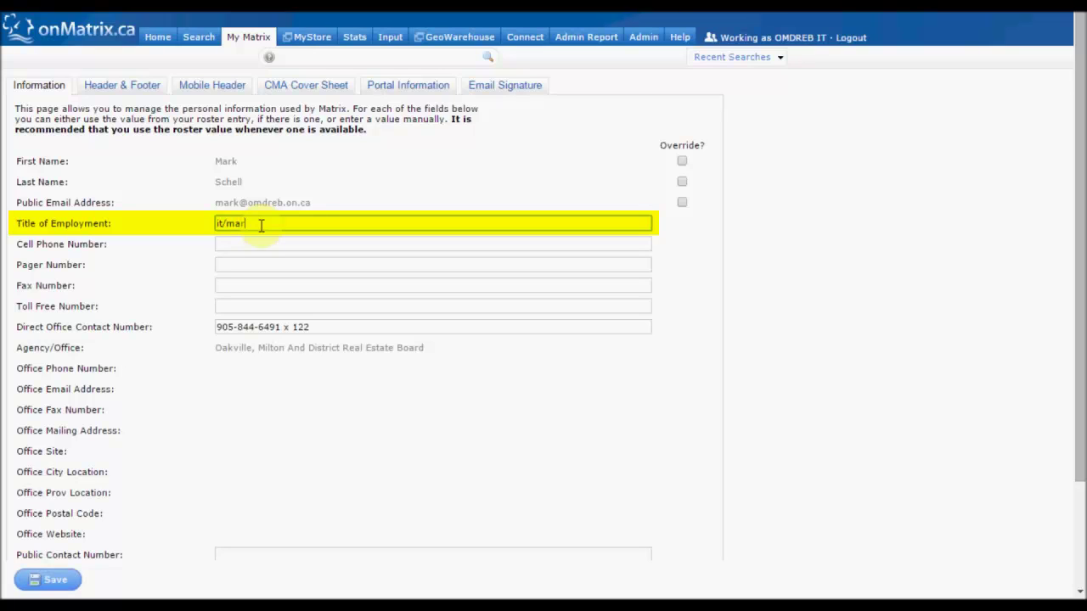
pyautogui.press('BackSpace')
pyautogui.write('trix support')
pyautogui.press('Tab')
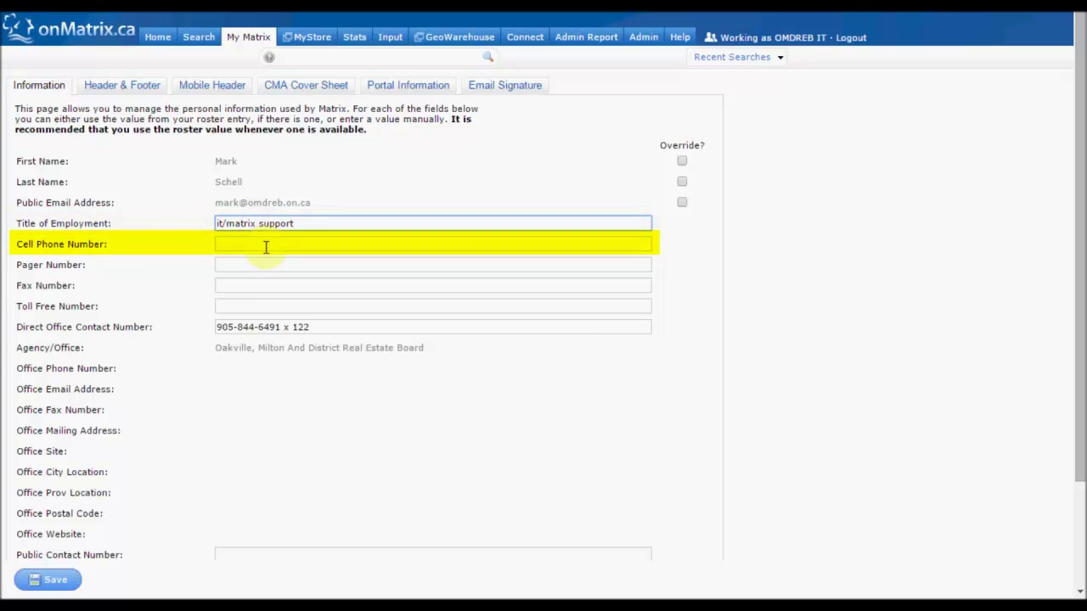
pyautogui.click(265, 245)
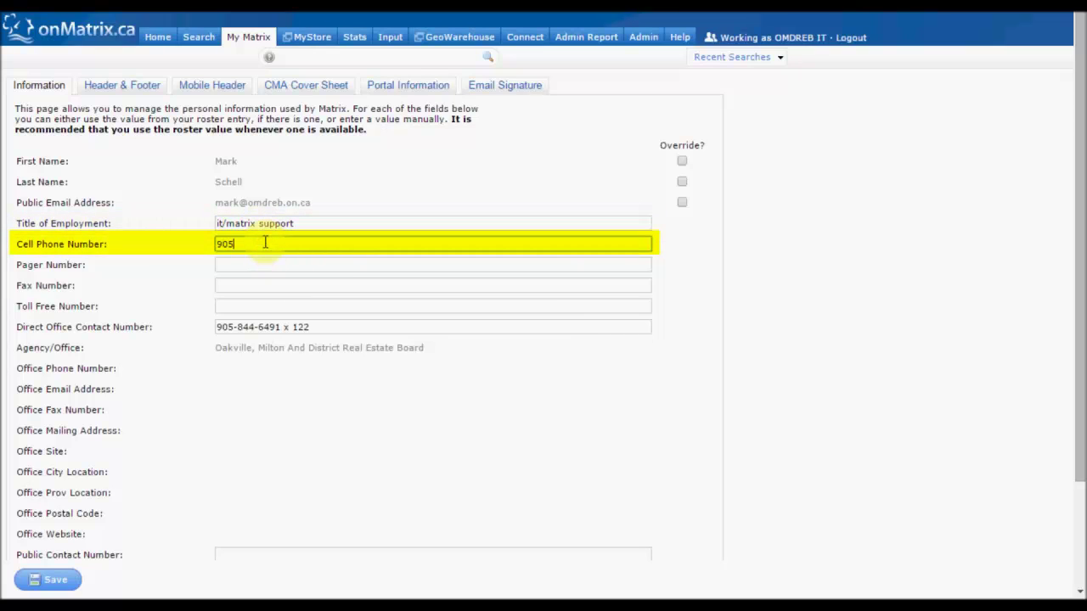
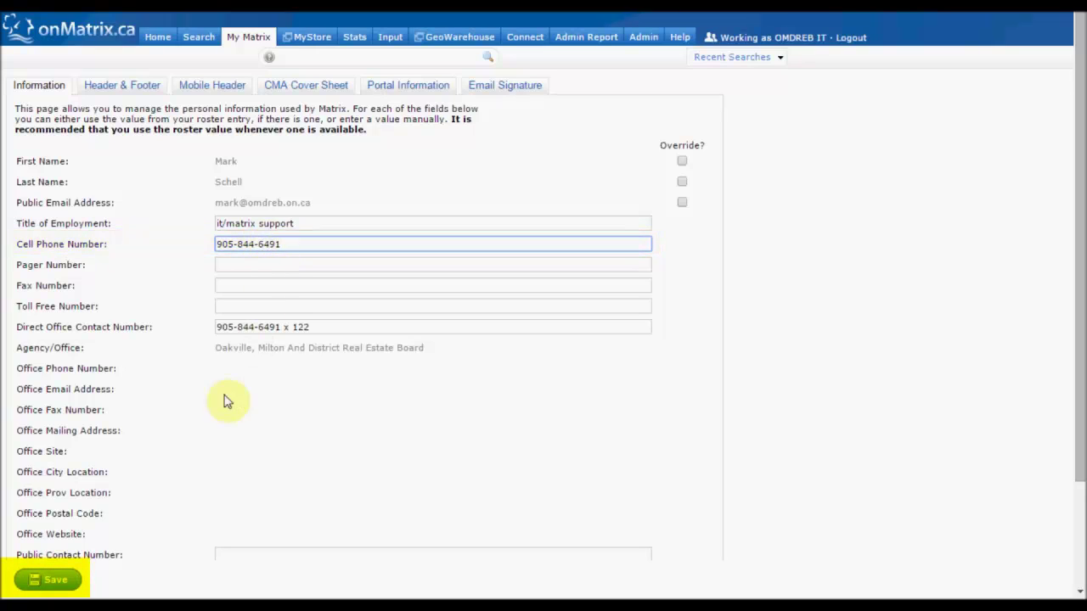
pyautogui.click(58, 584)
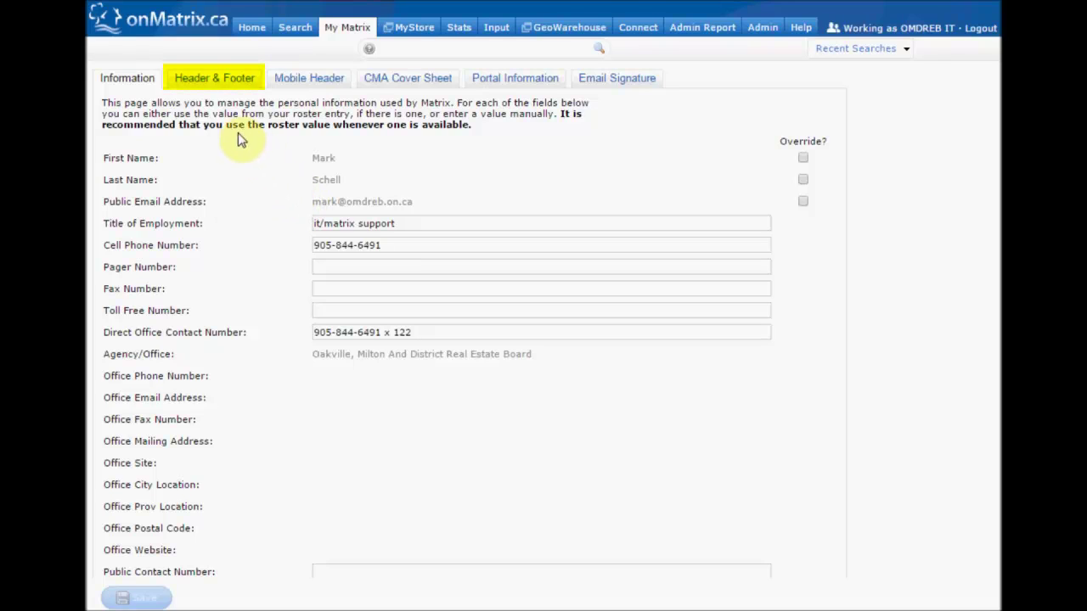
# Select the Milton 02 template in the Header & Footer template list
pyautogui.click(235, 85)
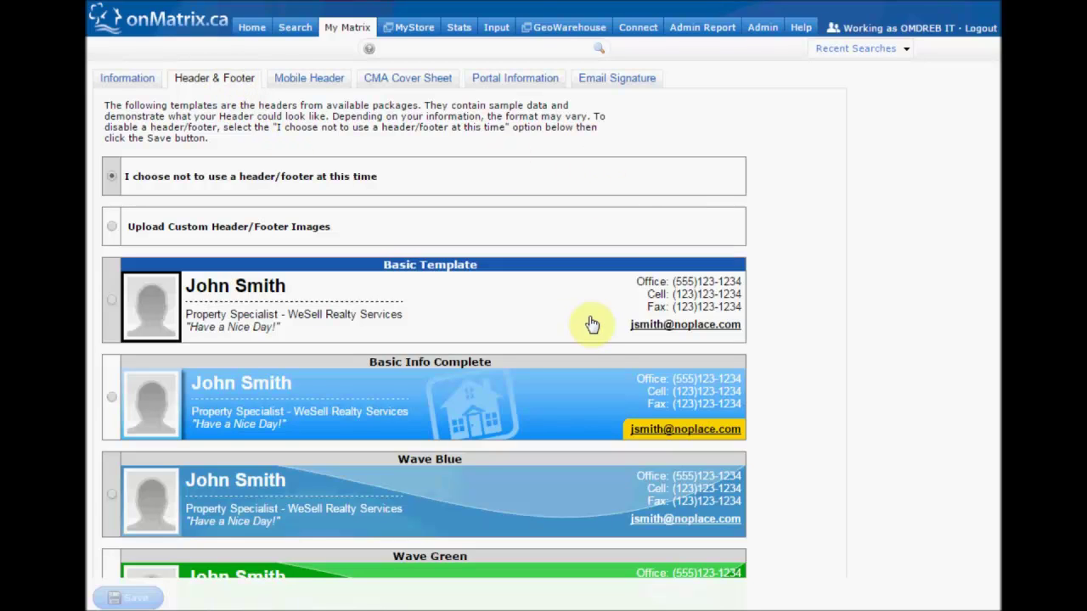
pyautogui.scroll(-7, 591, 318)
pyautogui.scroll(-3, 593, 314)
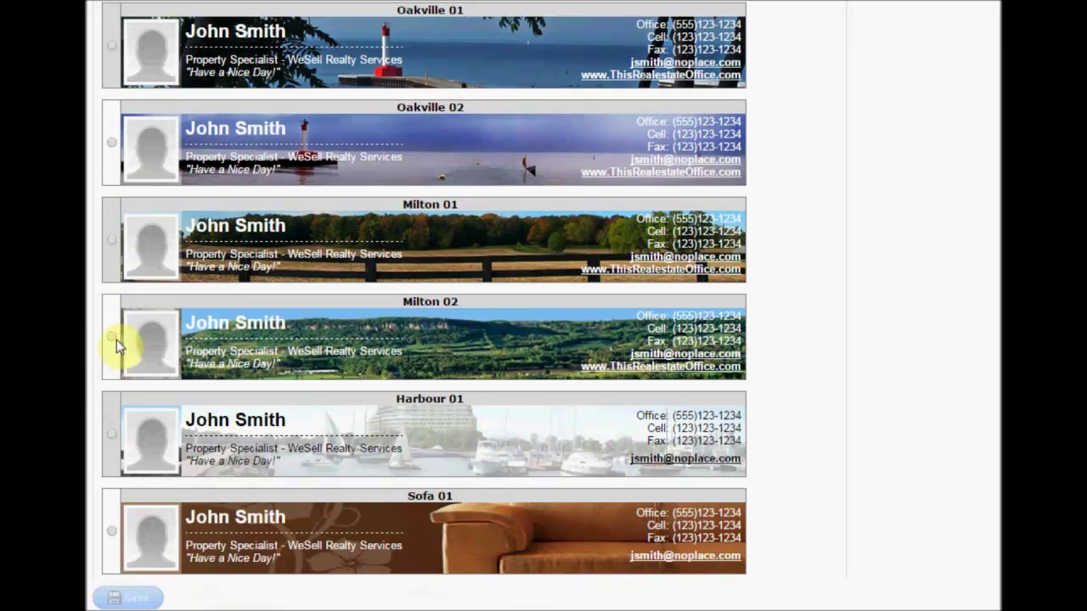
pyautogui.click(113, 338)
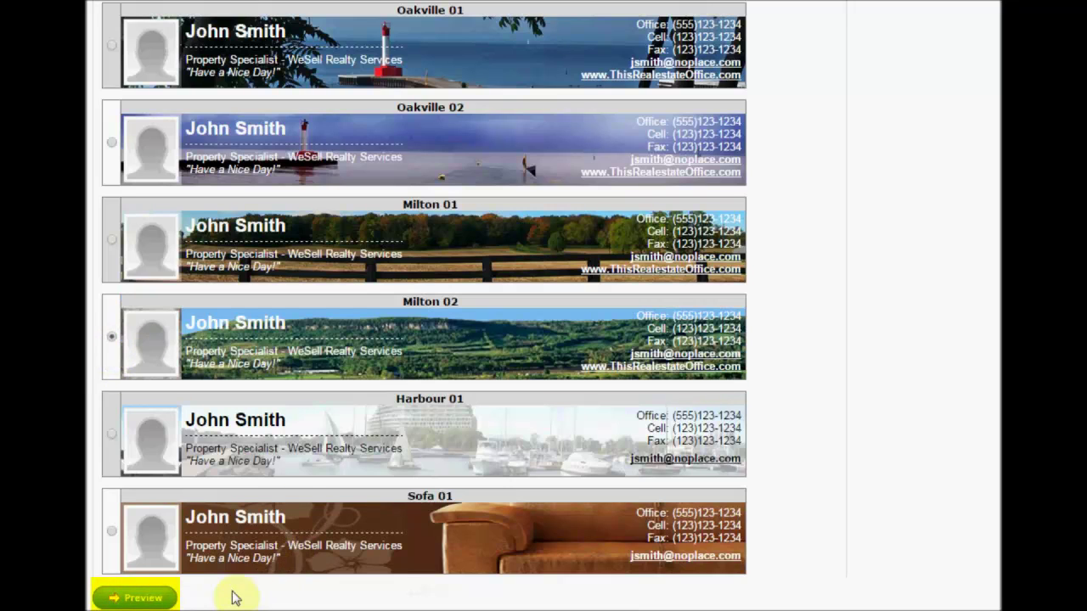
# Preview the Milton 02 header, enable a custom photo, and open the header photo page
pyautogui.click(148, 599)
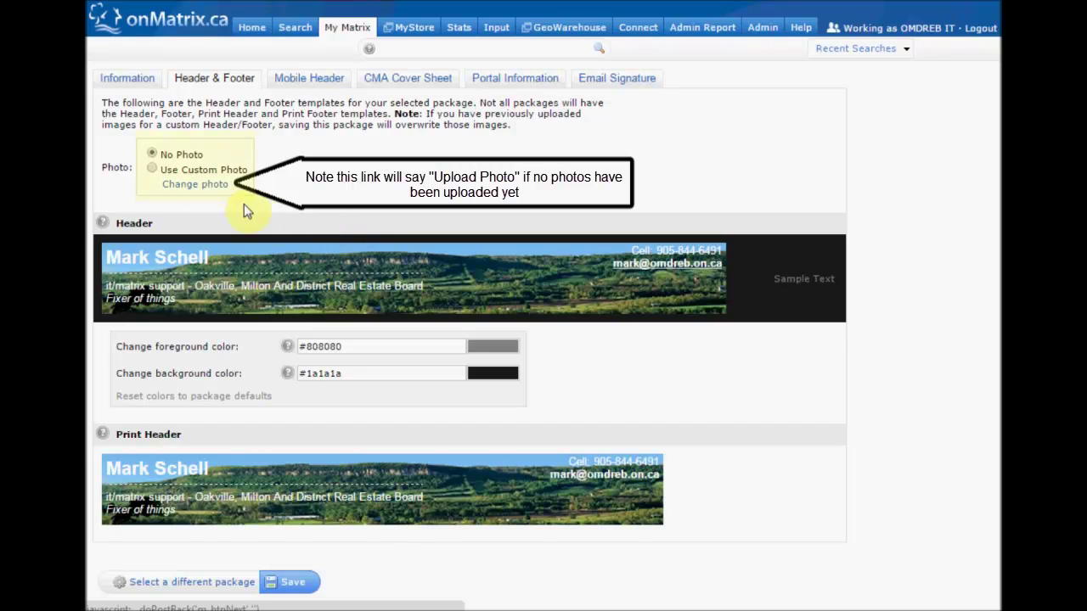
pyautogui.click(152, 170)
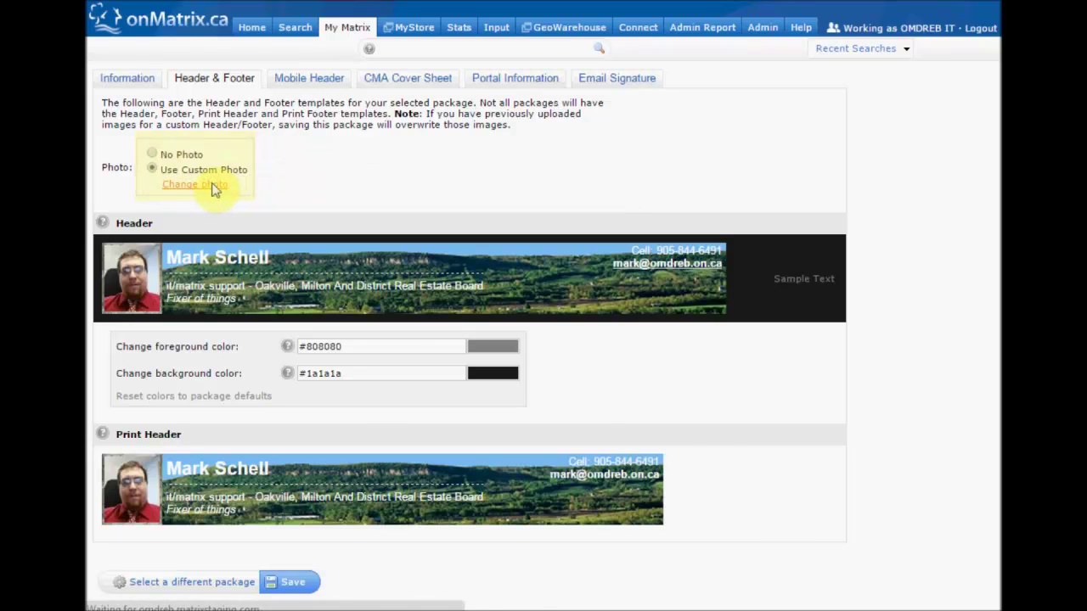
pyautogui.click(214, 187)
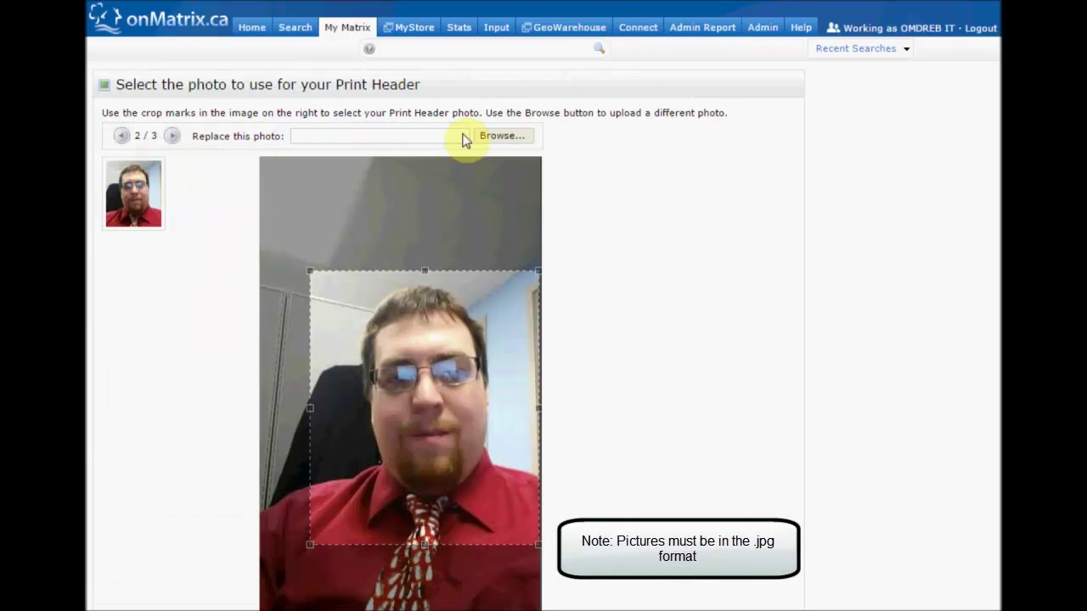
pyautogui.click(497, 136)
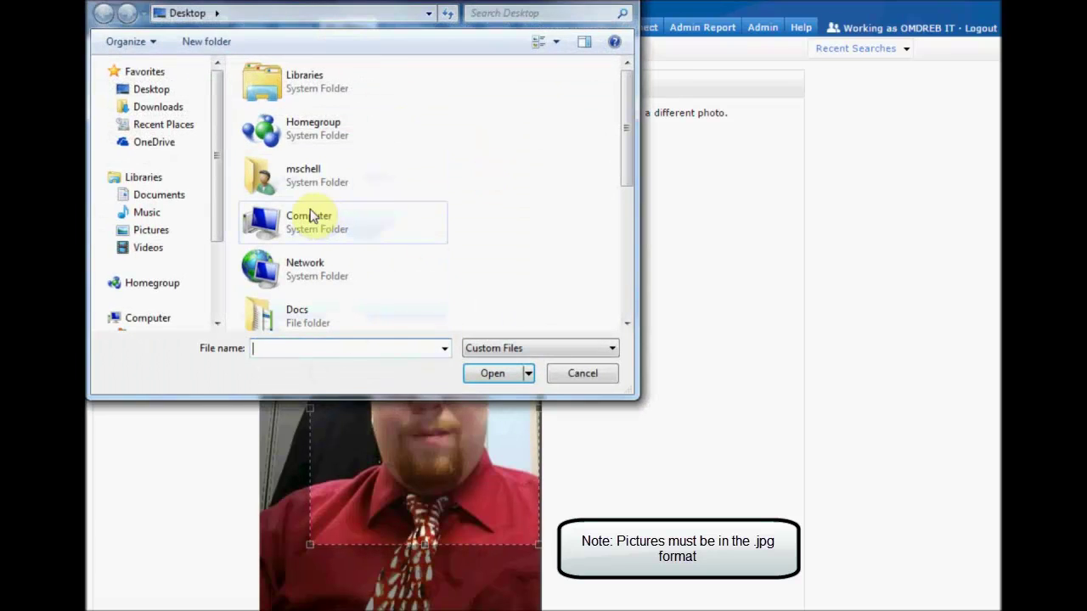
pyautogui.click(607, 379)
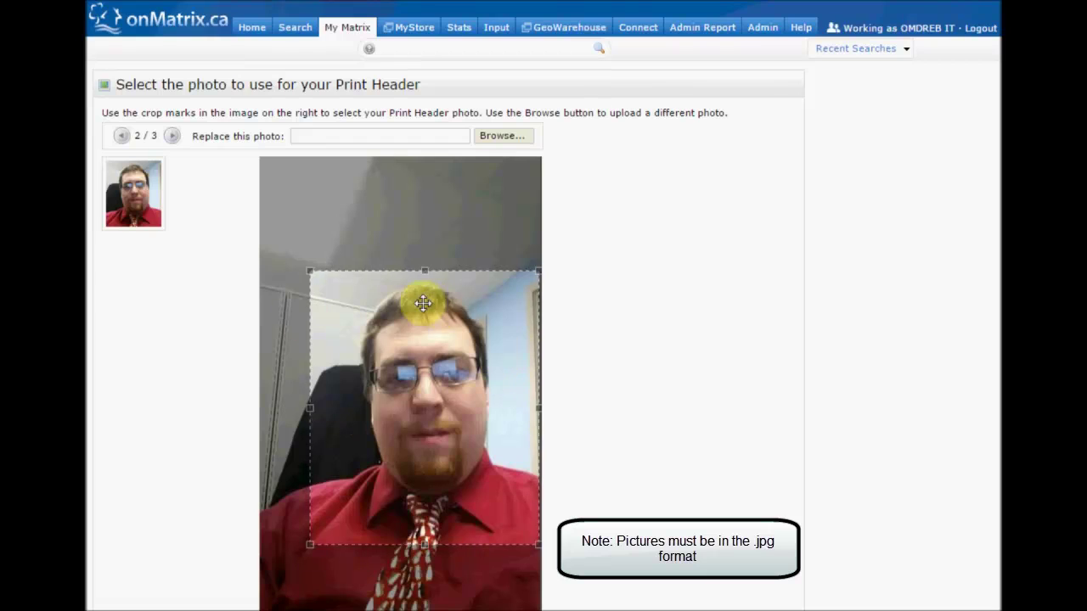
# Crop the photo to frame the face and save it as the print header photo
pyautogui.moveTo(309, 272); pyautogui.dragTo(328, 292)
pyautogui.moveTo(384, 367); pyautogui.dragTo(379, 331)
pyautogui.scroll(-3, 618, 376)
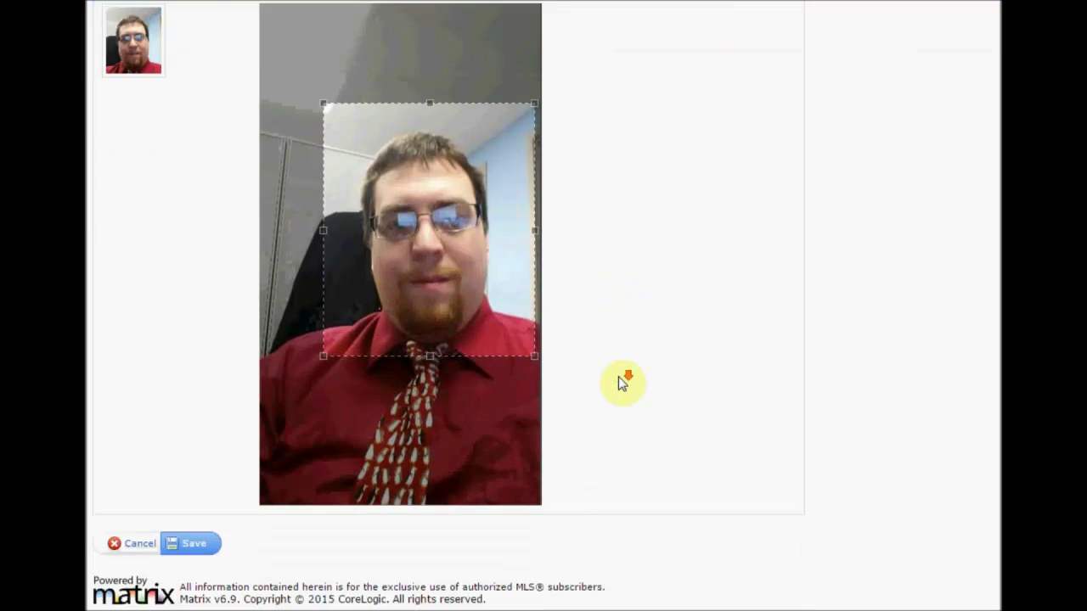
pyautogui.click(194, 545)
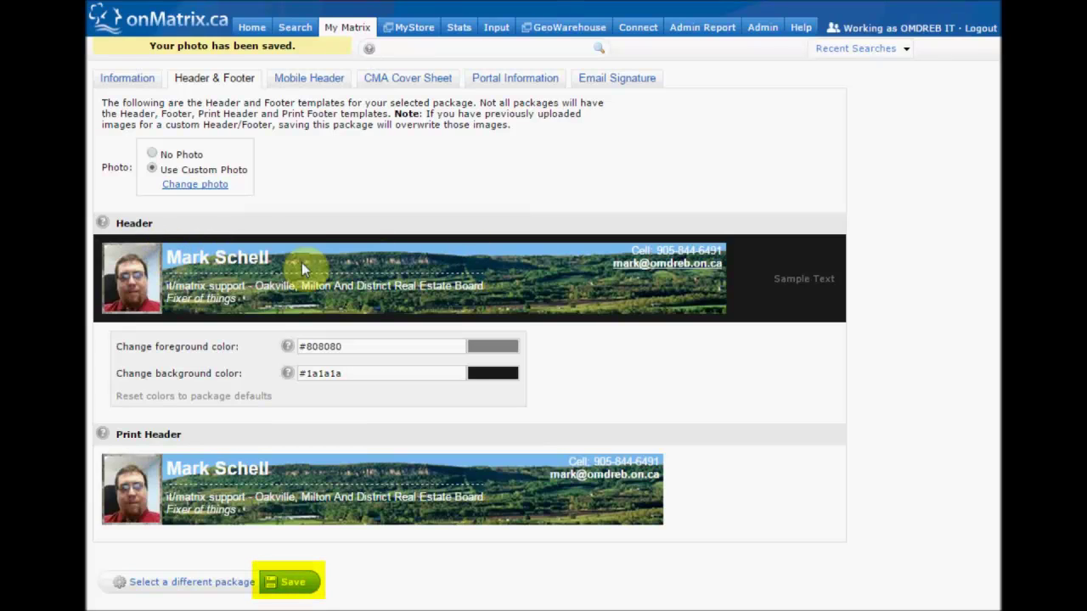
# Save the Header & Footer settings with the Milton 02 custom-photo header
pyautogui.click(292, 582)
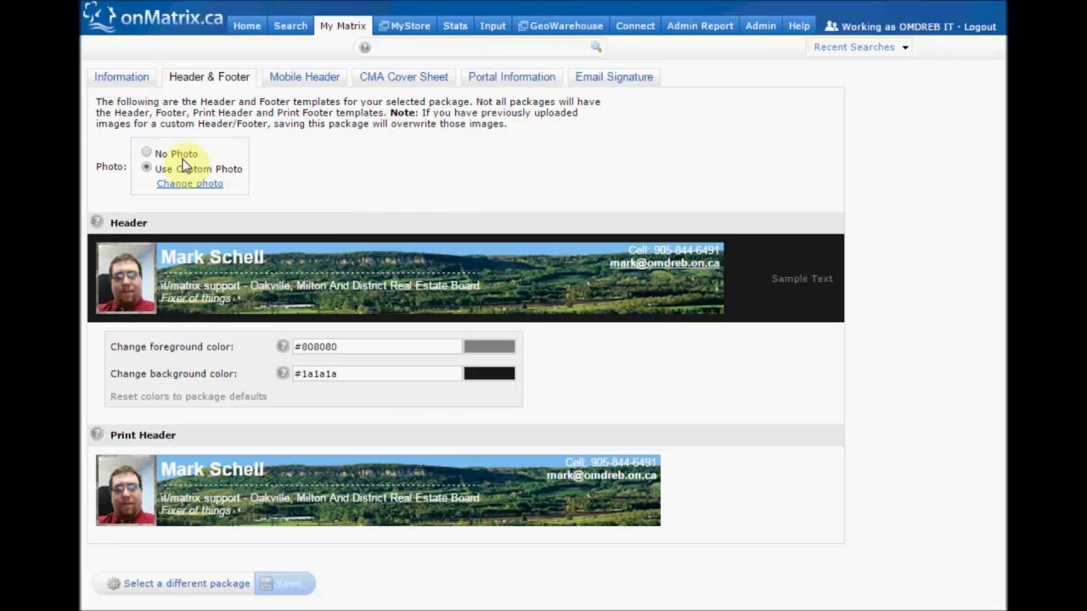
# Replace the Title of Employment with 'Matrix Support', save, and review the Header & Footer templates
pyautogui.click(108, 78)
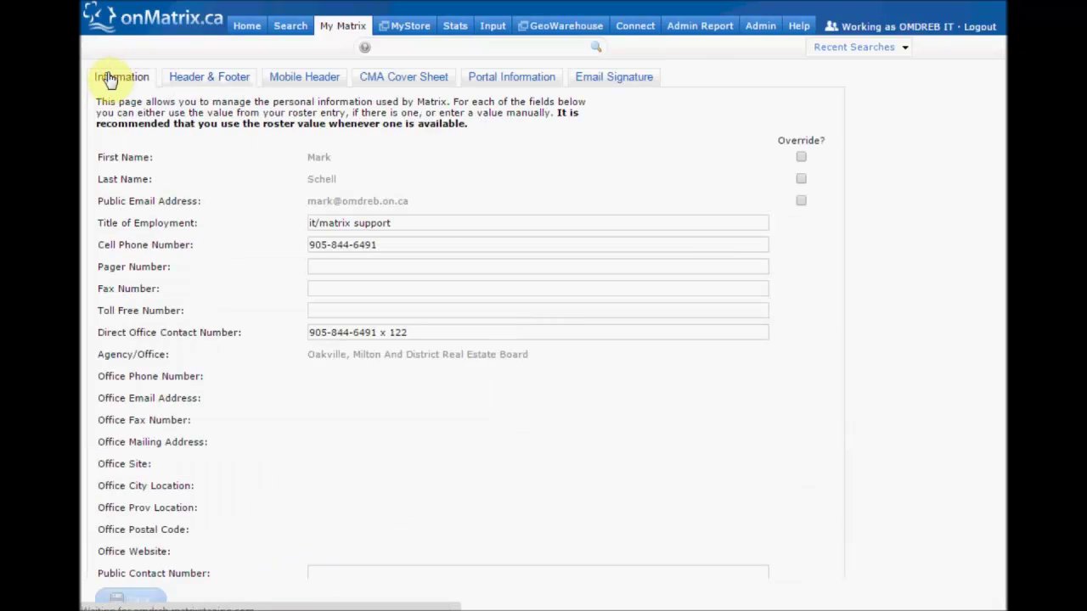
pyautogui.moveTo(413, 223); pyautogui.dragTo(204, 226)
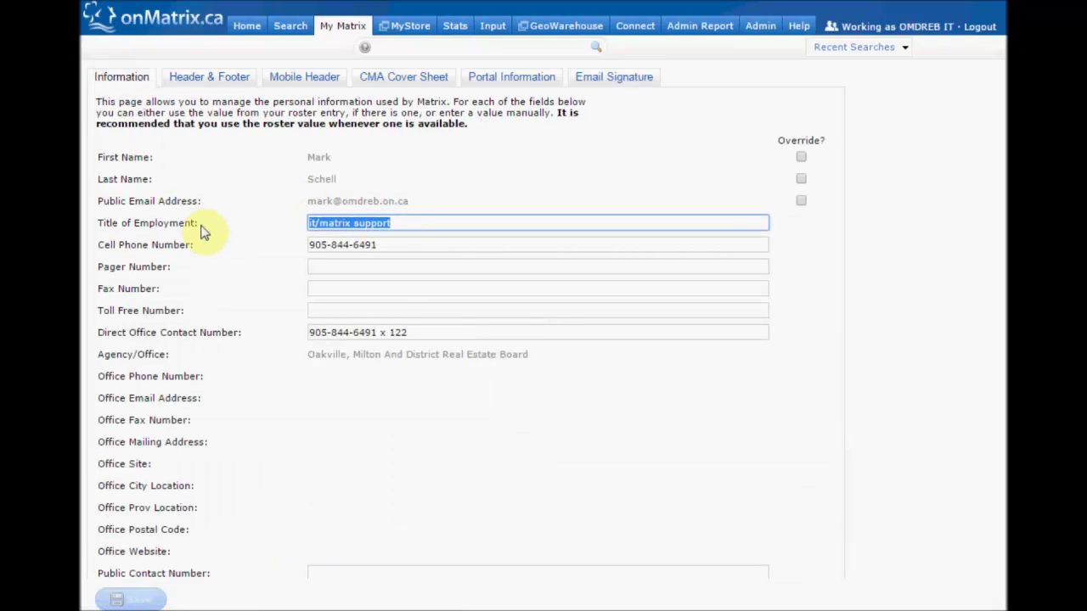
pyautogui.write('Mat')
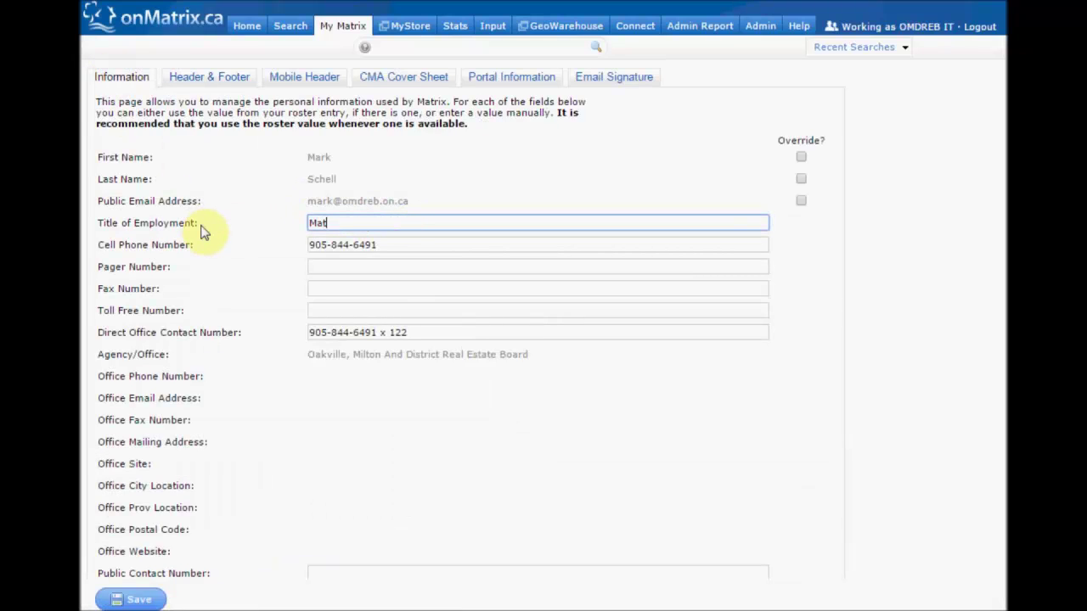
pyautogui.write('rix Support')
pyautogui.click(129, 600)
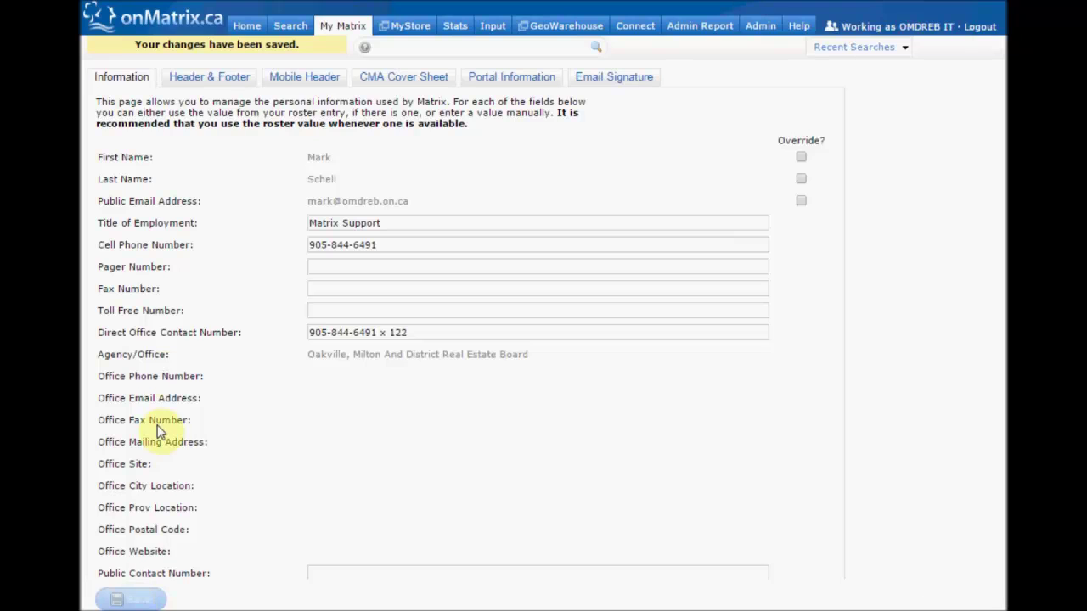
pyautogui.click(222, 75)
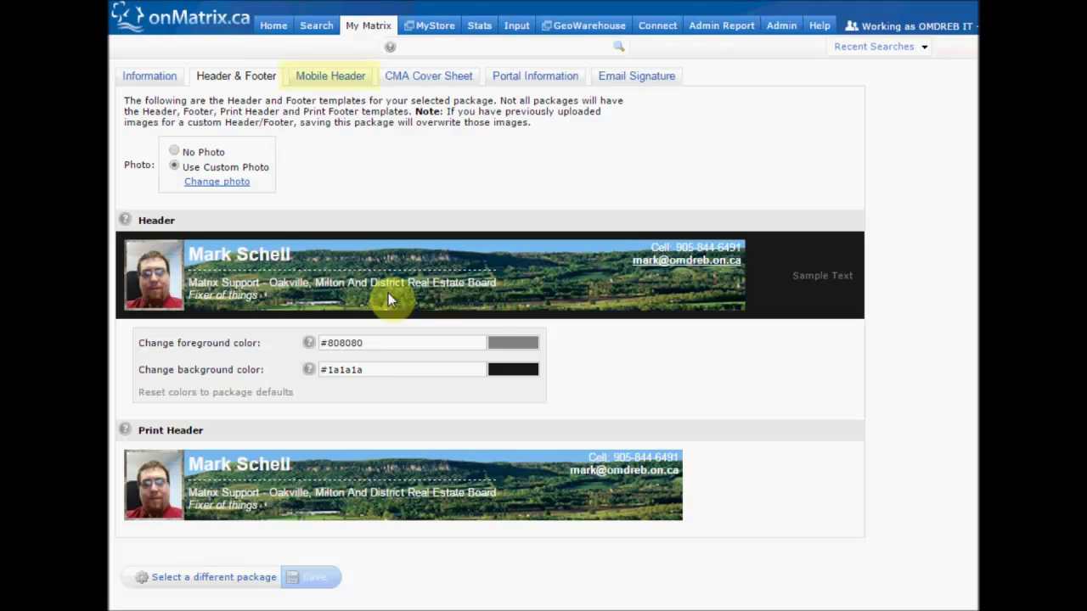
# Put Matrix Support on the mobile header's second line
pyautogui.click(339, 79)
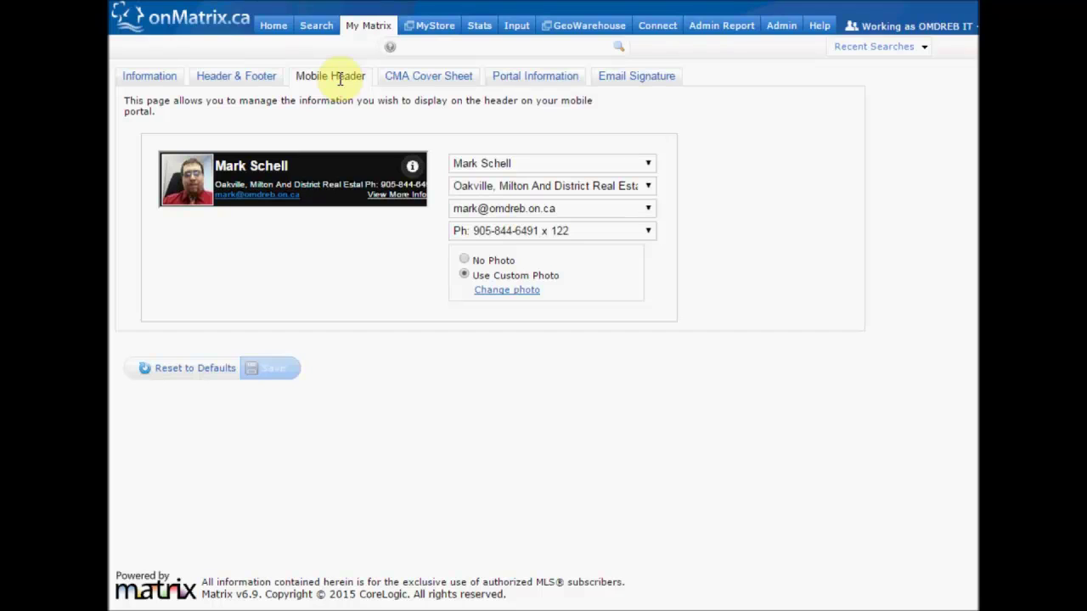
pyautogui.click(598, 187)
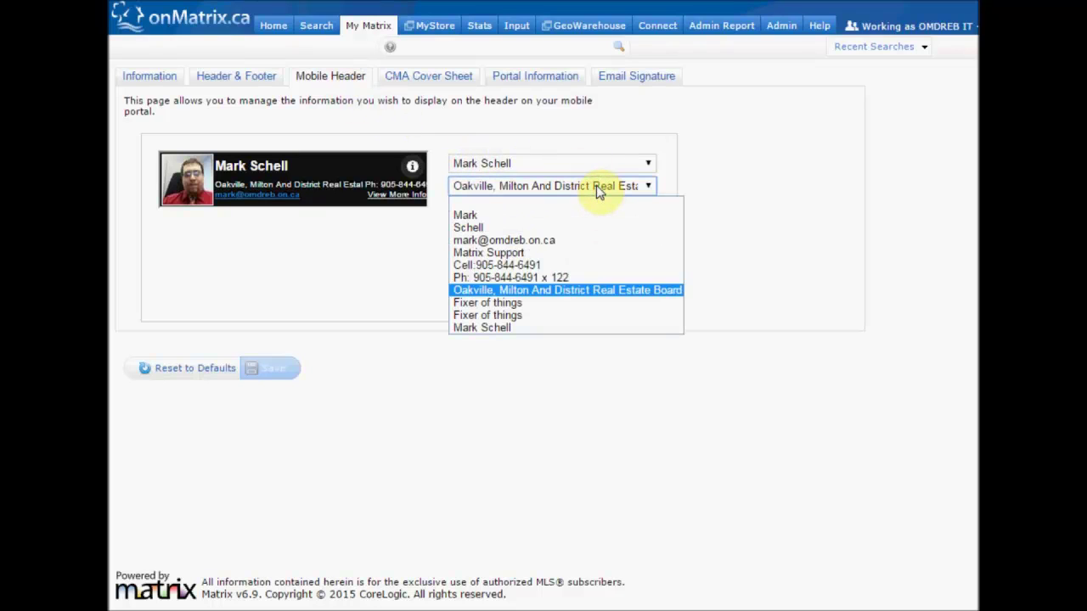
pyautogui.click(501, 254)
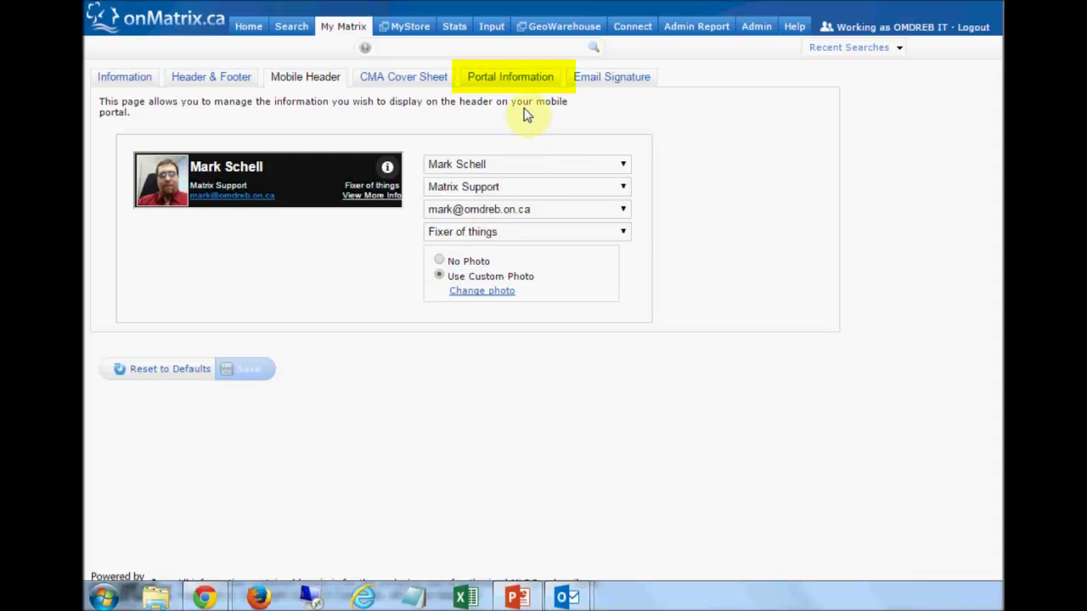
# Set the empty third portal information line to Matrix Support and save
pyautogui.click(529, 82)
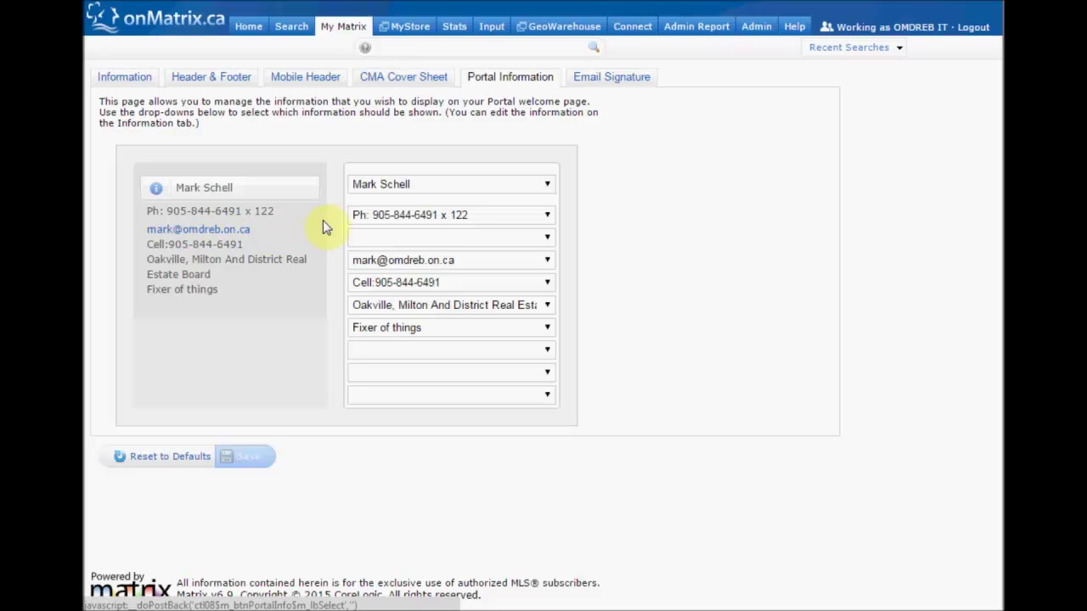
pyautogui.click(409, 237)
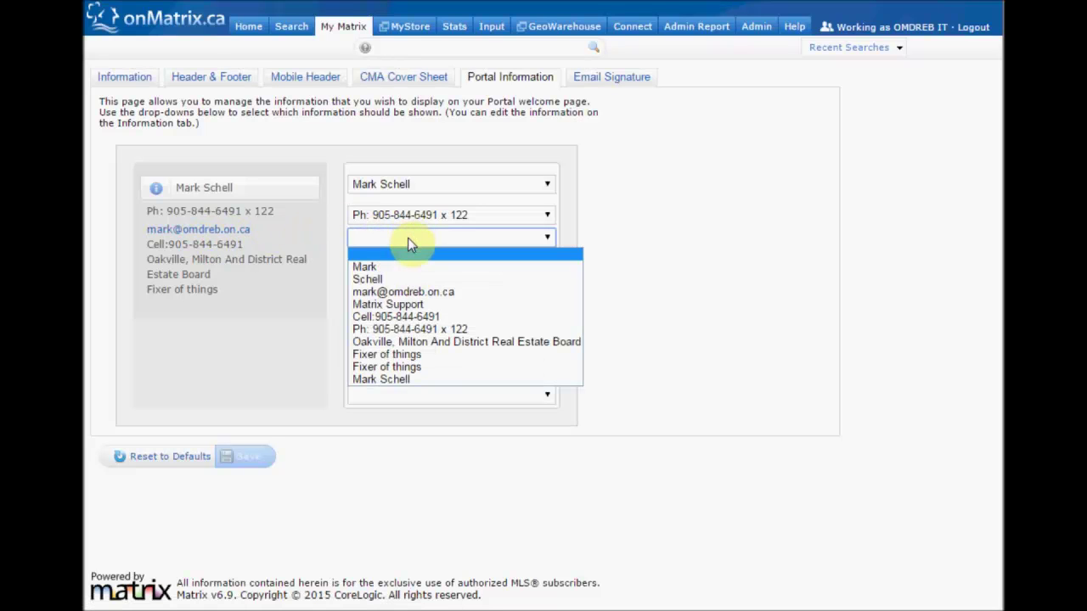
pyautogui.click(435, 305)
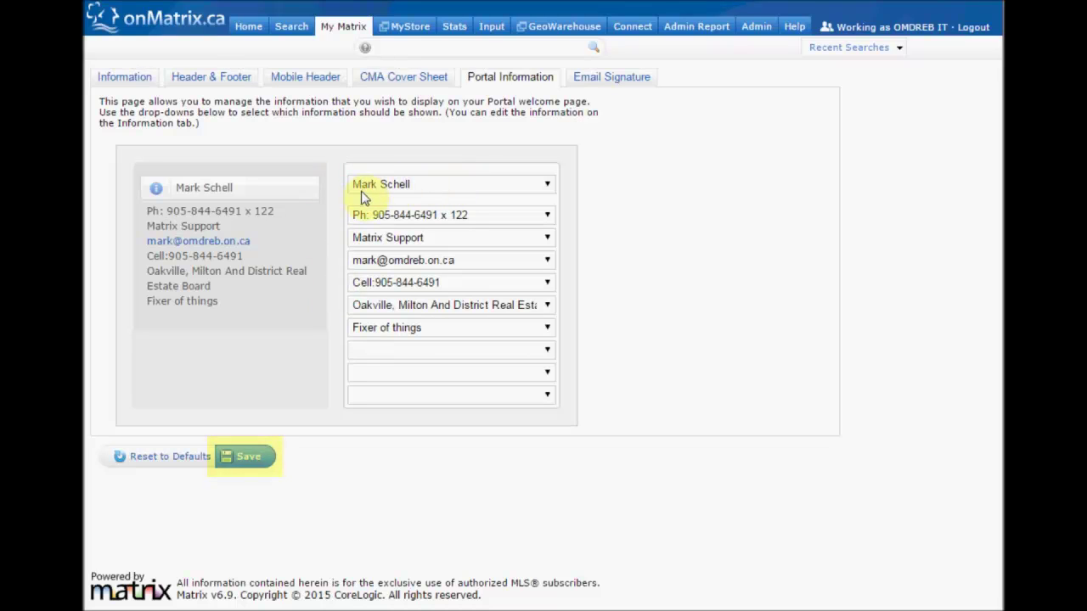
pyautogui.click(260, 460)
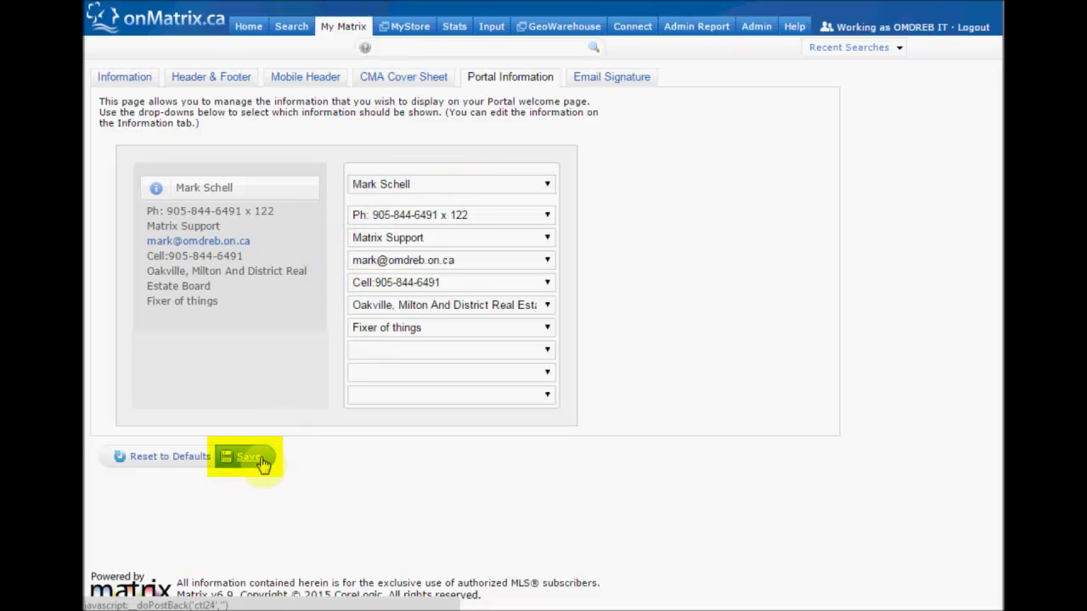